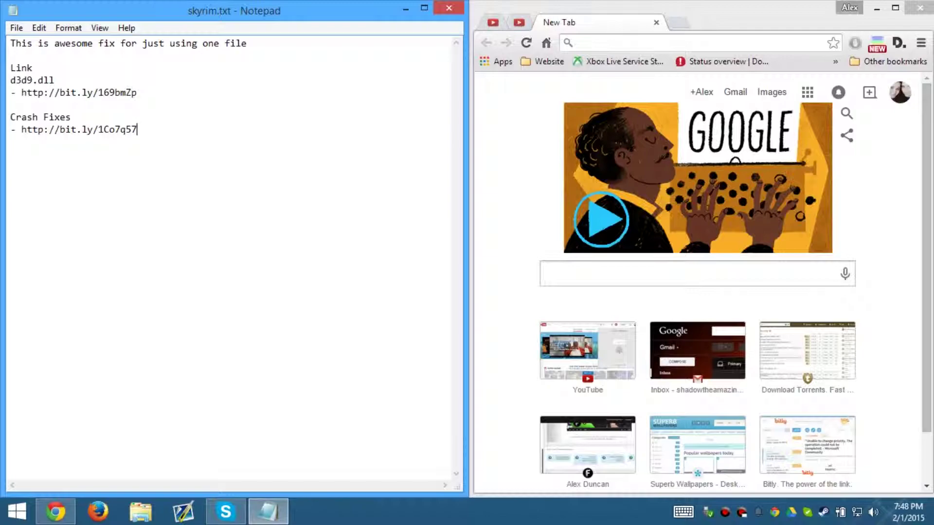
left_click_drag(138, 93, 32, 92)
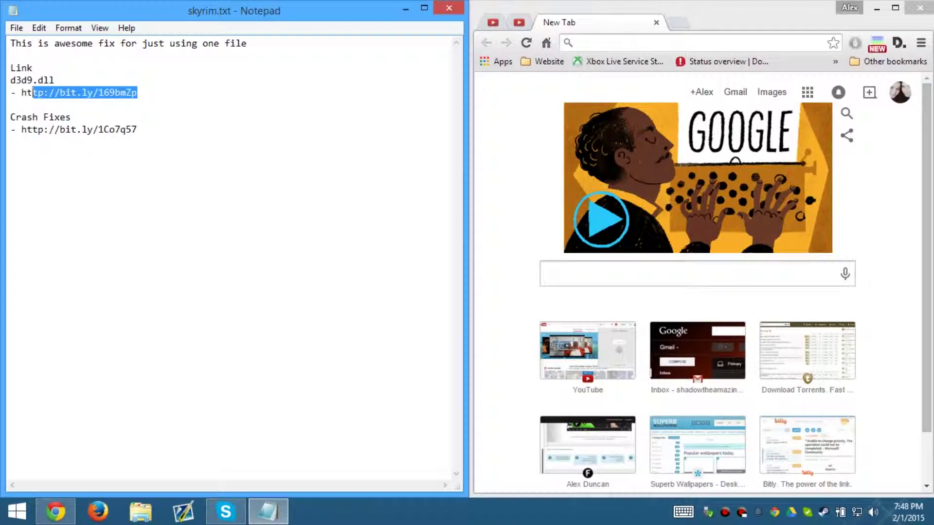
right_click(23, 92)
left_click(58, 135)
right_click(673, 49)
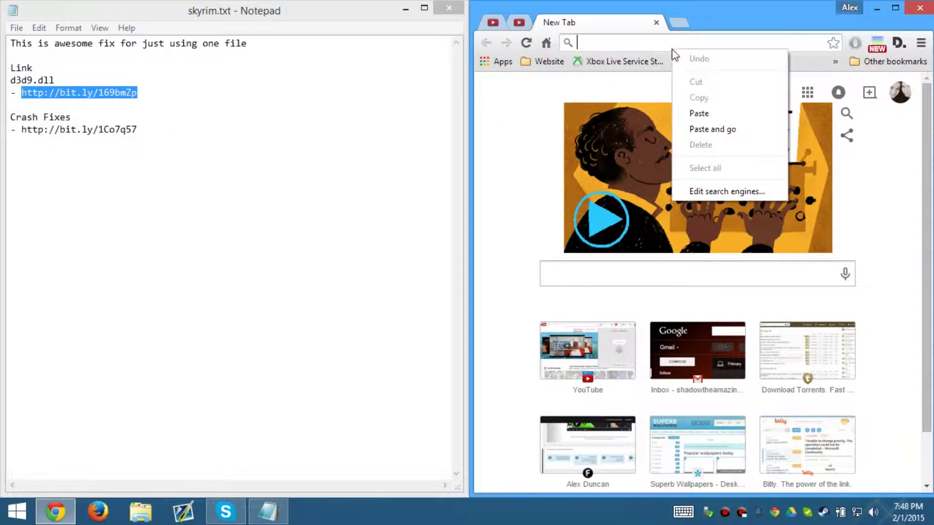
left_click(713, 129)
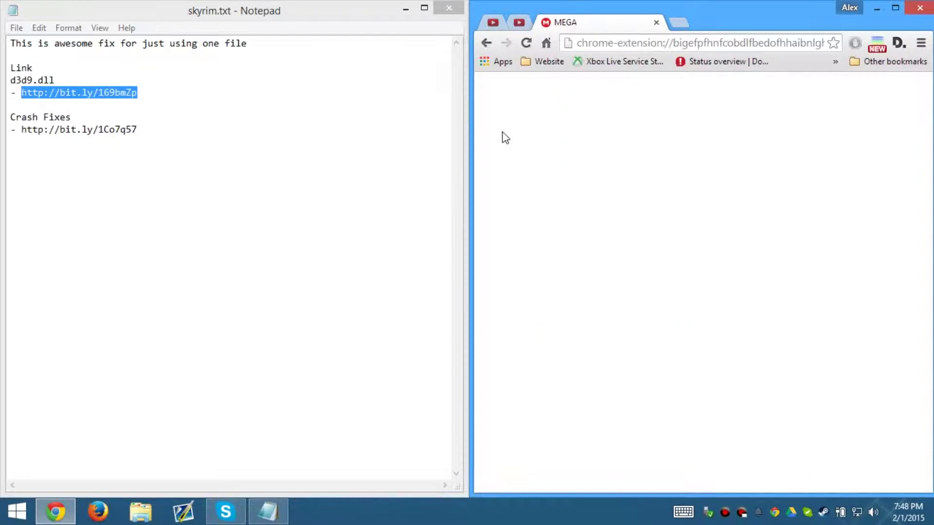
Step: Download d3d9.dll from the MEGA page, keep the file, and show it in its folder
left_click(137, 129)
left_click_drag(137, 129, 2, 115)
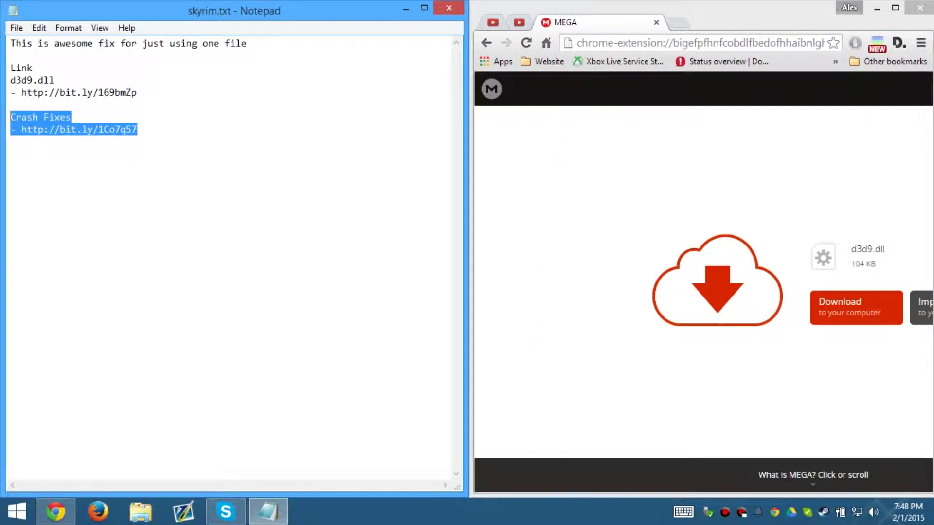
left_click(137, 130)
left_click(847, 304)
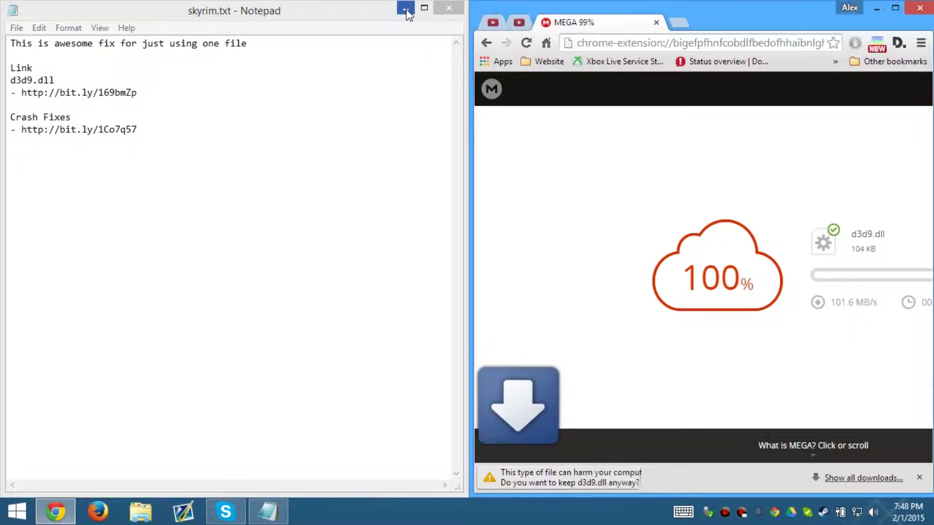
left_click(688, 477)
left_click(612, 476)
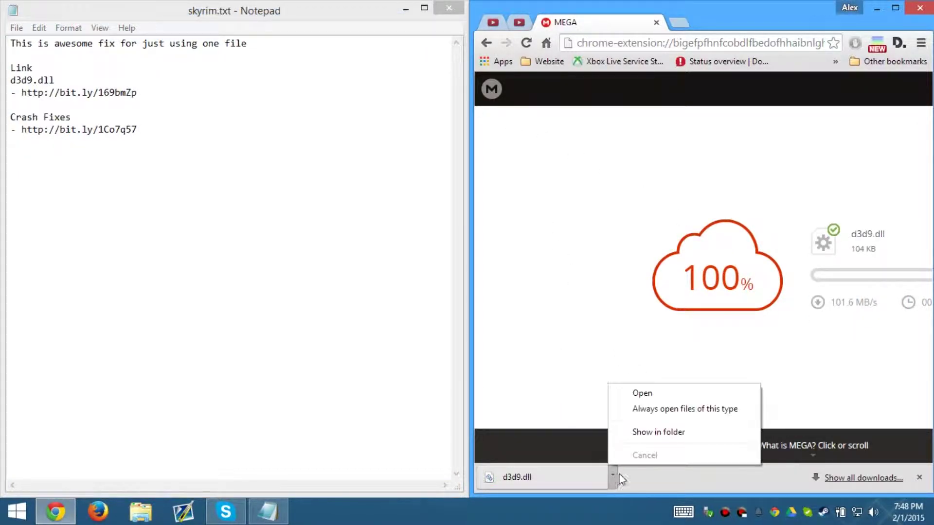
left_click(639, 432)
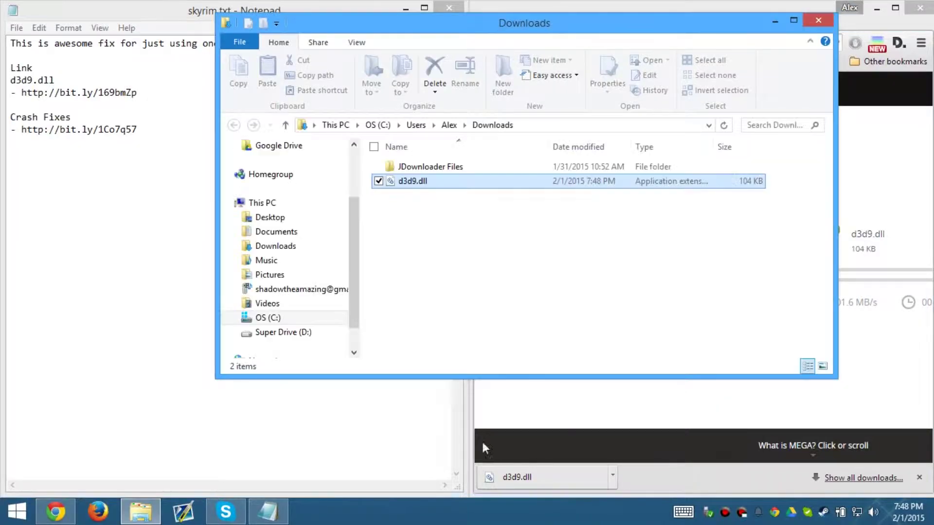
Step: Minimize the notes and open the file location of the Skyrim desktop shortcut
left_click(185, 33)
left_click(405, 8)
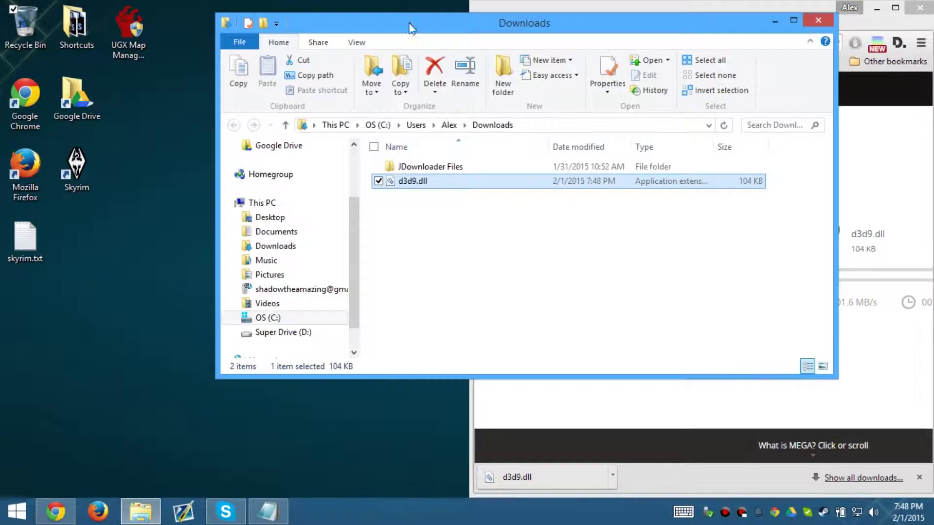
right_click(91, 167)
left_click(83, 189)
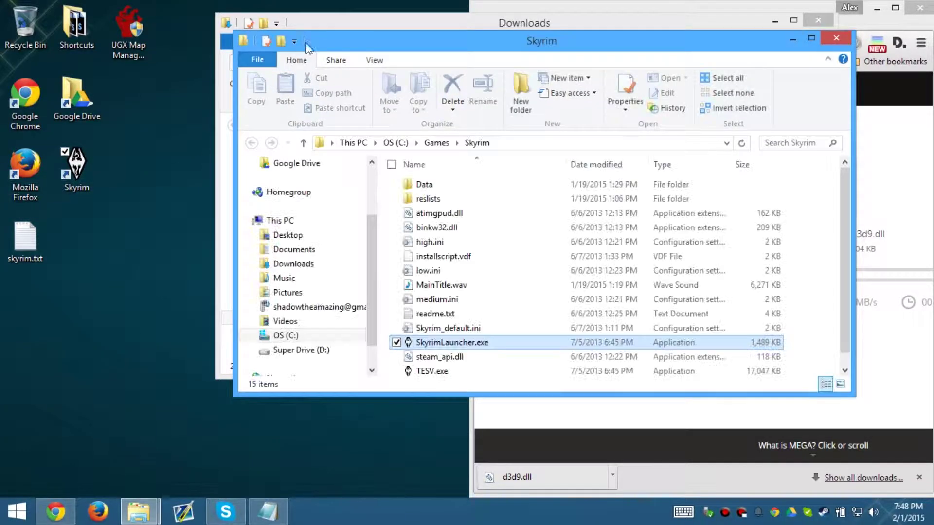
Step: Arrange the Skyrim and Downloads folders side by side and move d3d9.dll into the Skyrim folder
key("super+Left")
key("super+Right")
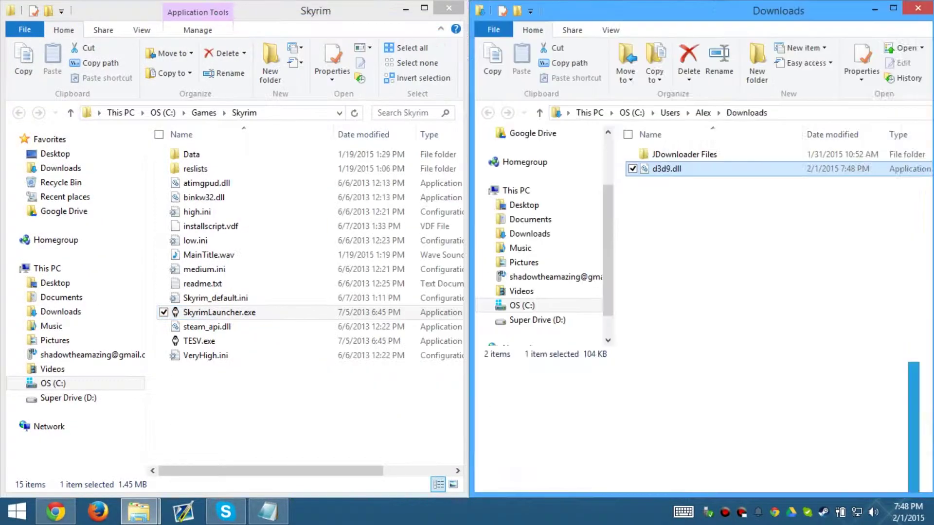
left_click_drag(667, 169, 263, 287)
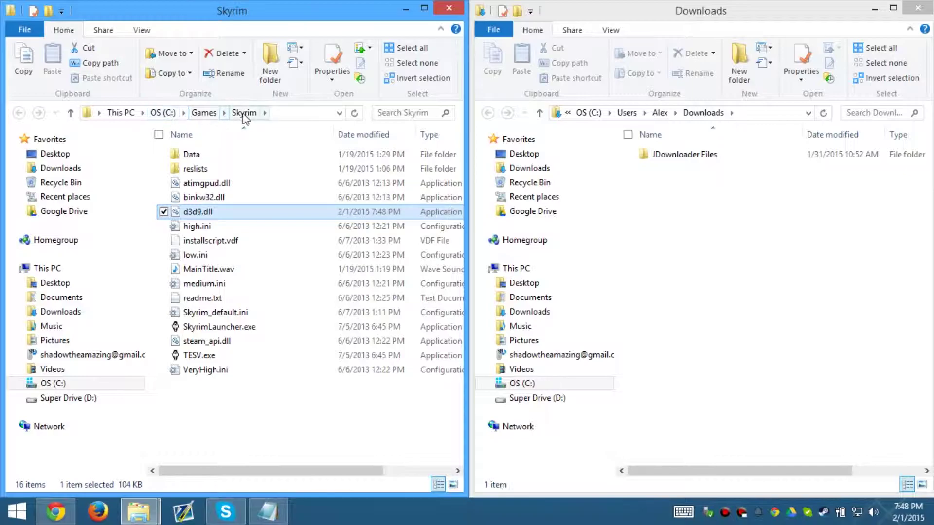
Step: Switch to Steam to view the game library, and close its window again
left_click(817, 521)
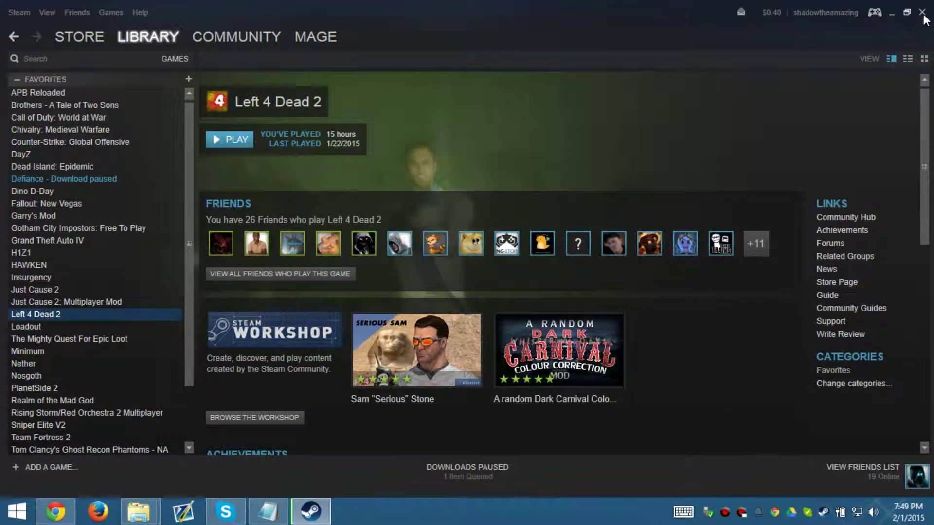
left_click(923, 13)
left_click(699, 22)
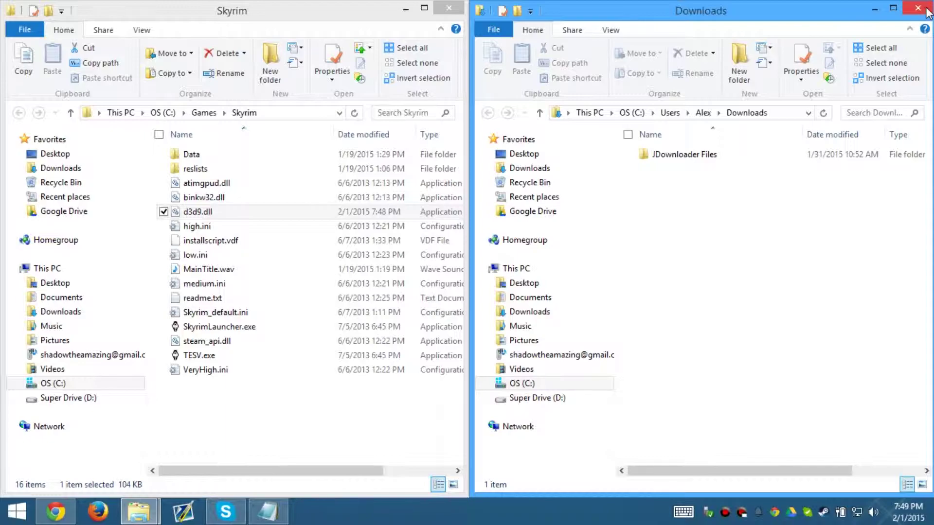
Step: Close the Skyrim and Downloads folder windows and return the browser to its home page
left_click(448, 8)
left_click(920, 8)
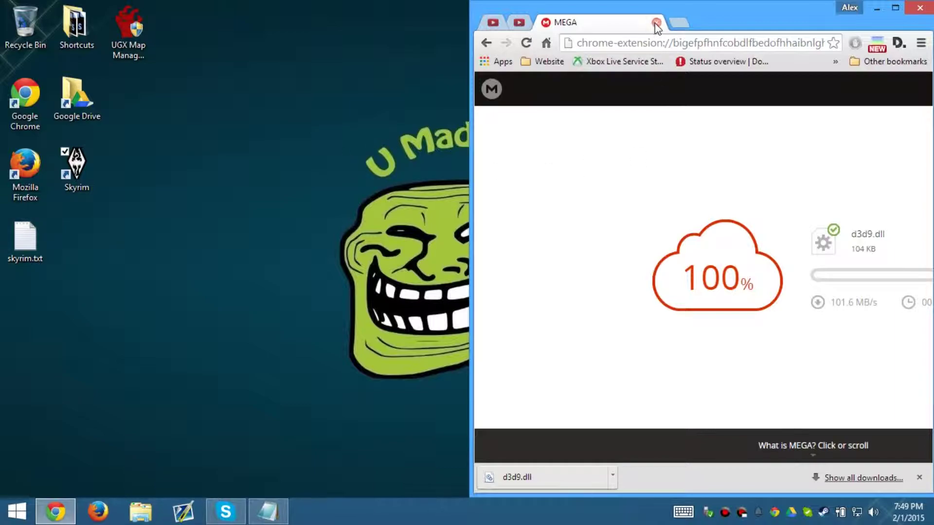
left_click(546, 43)
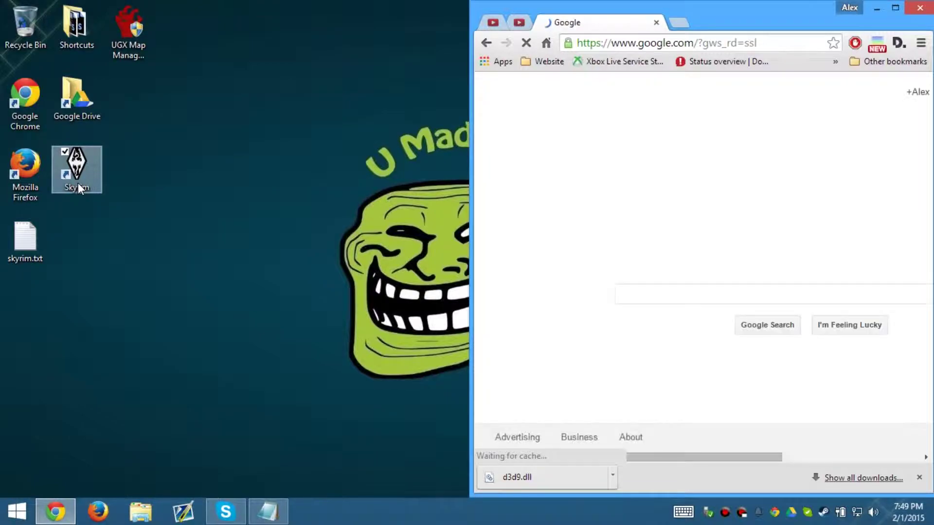
left_click(280, 512)
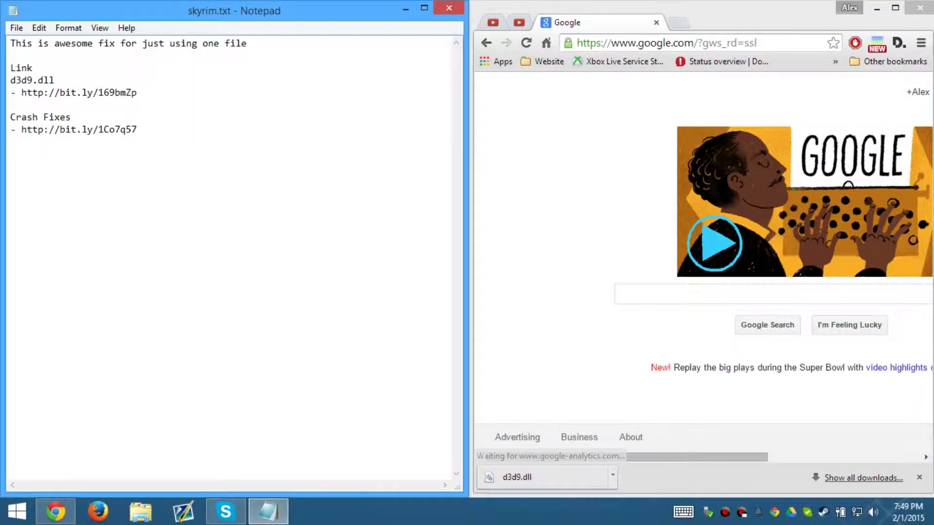
left_click_drag(138, 130, 21, 130)
right_click(59, 129)
left_click(61, 170)
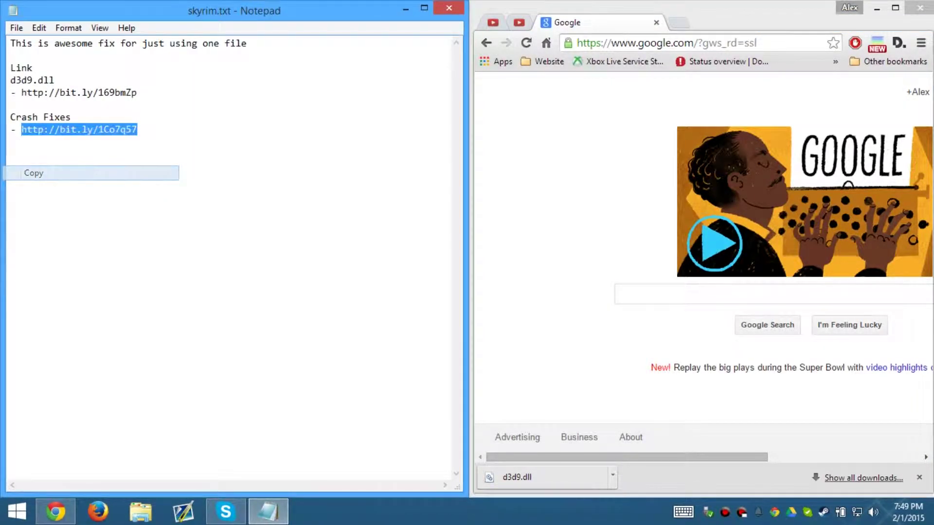
left_click(668, 43)
right_click(669, 44)
left_click(693, 123)
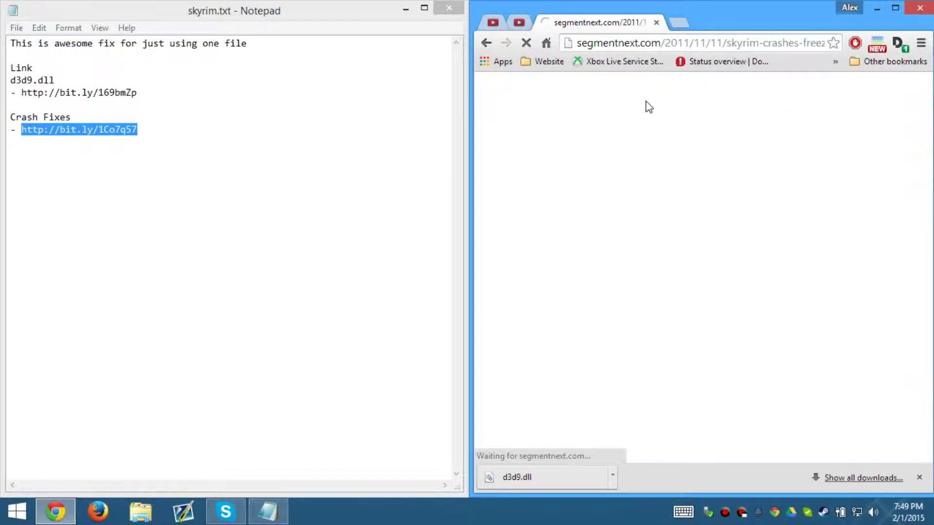
Step: Look through the SegmentNext article's numbered list of fixes for Skyrim crashes, sound, lag and textures
scroll(662, 150, "down", 10)
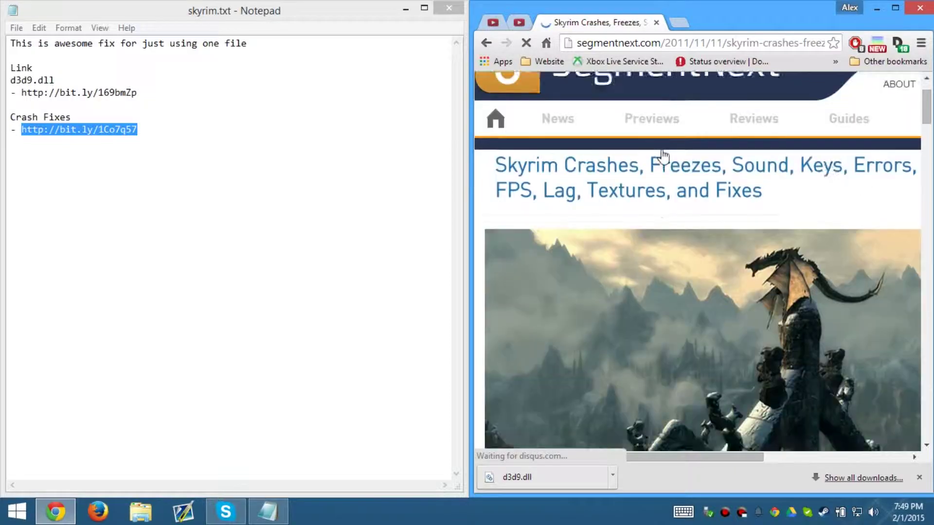
scroll(661, 150, "down", 2)
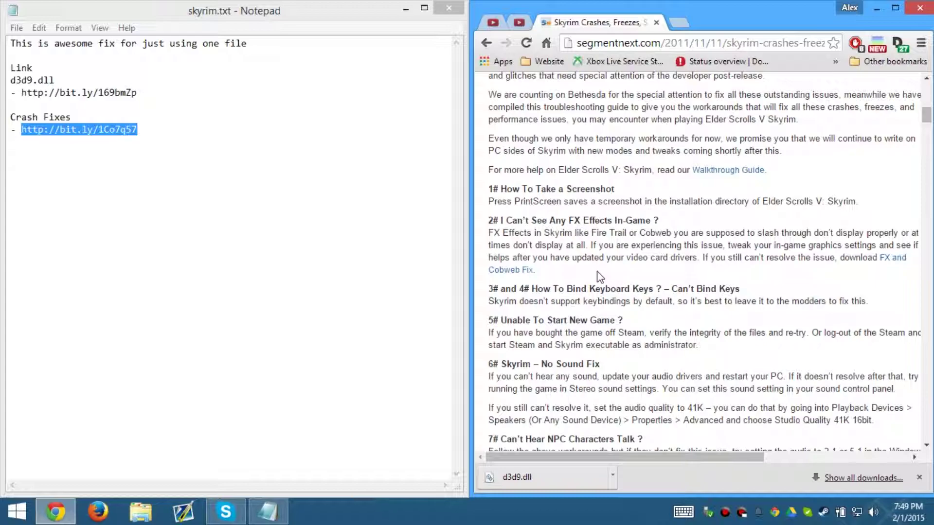
scroll(698, 263, "right", 3)
scroll(574, 252, "left", 3)
scroll(575, 252, "down", 15)
scroll(574, 252, "down", 15)
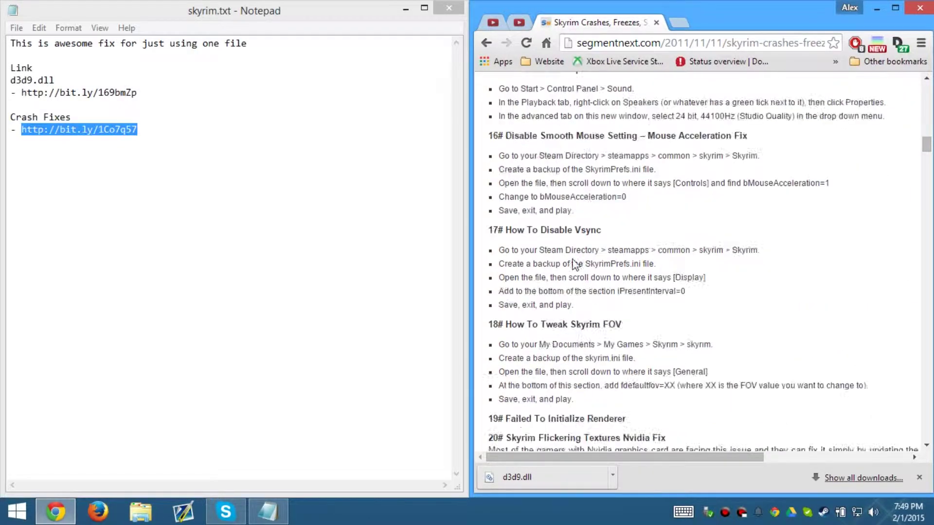
scroll(574, 262, "down", 15)
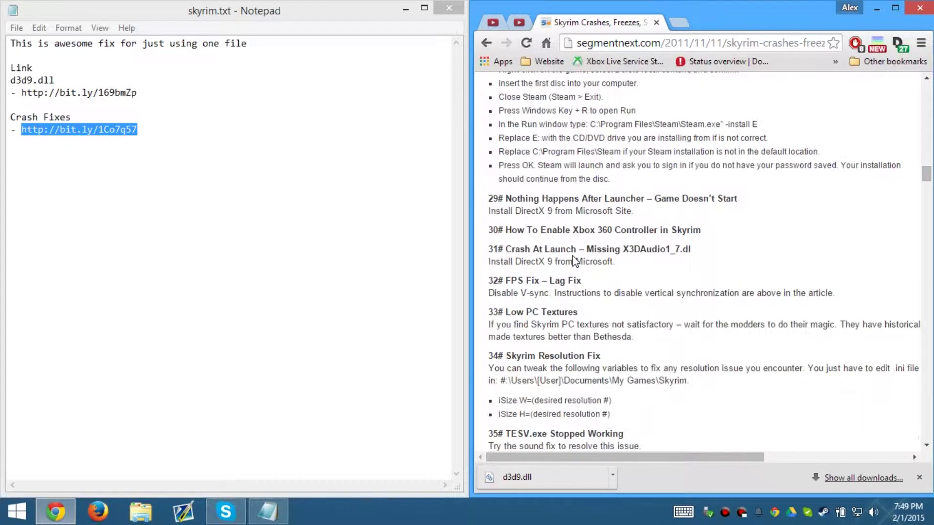
scroll(574, 251, "down", 1)
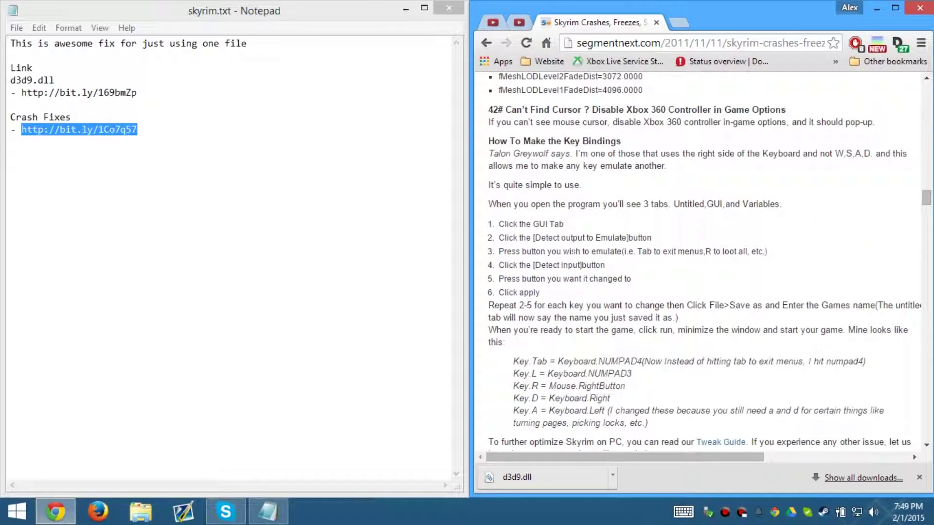
scroll(575, 252, "down", 2)
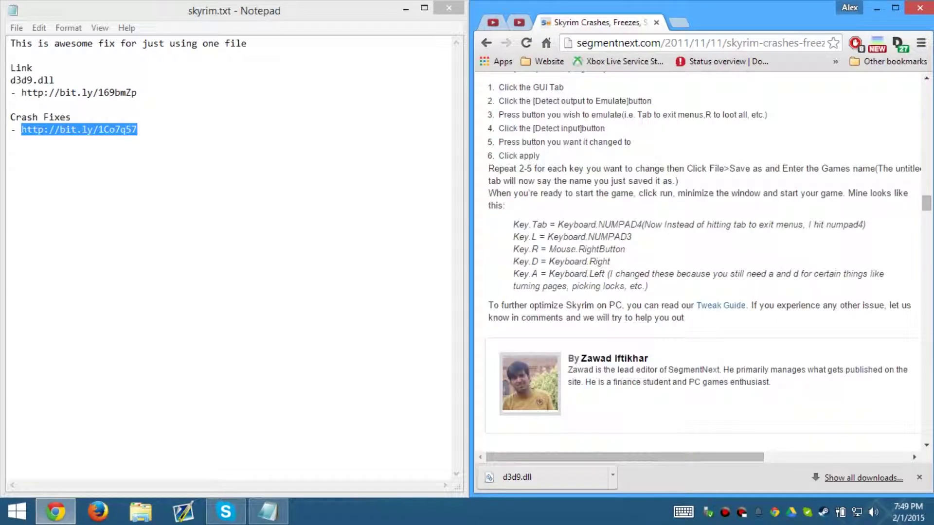
scroll(573, 250, "up", 20)
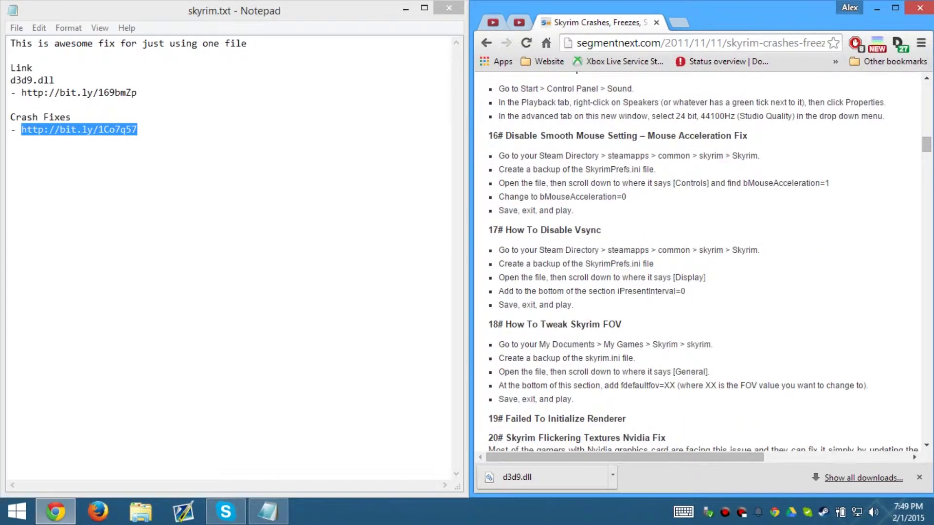
scroll(575, 257, "up", 15)
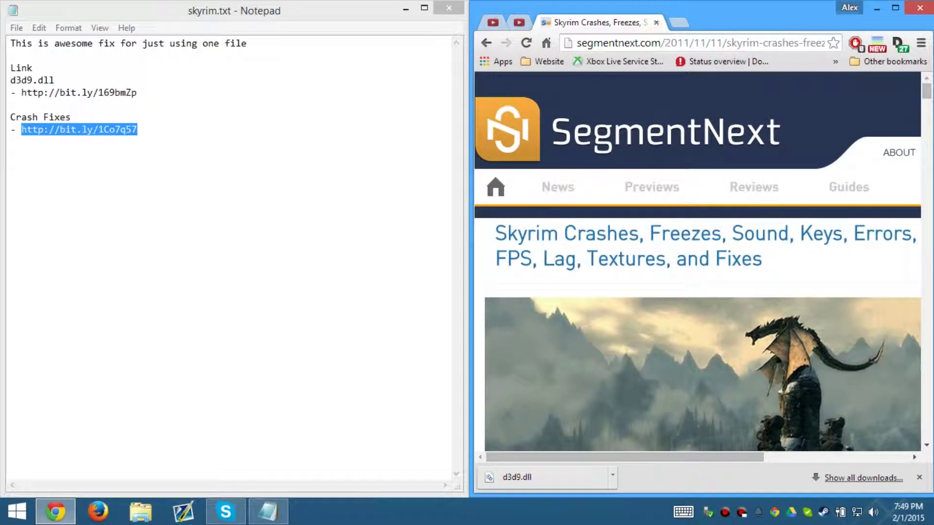
Step: Return the browser to its home page, close the notes, and minimize the browser
left_click(548, 47)
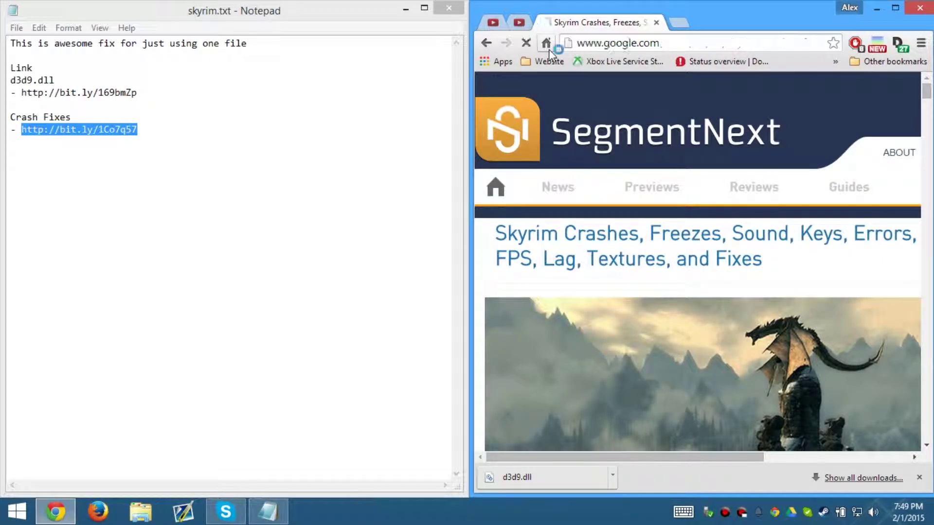
left_click(443, 9)
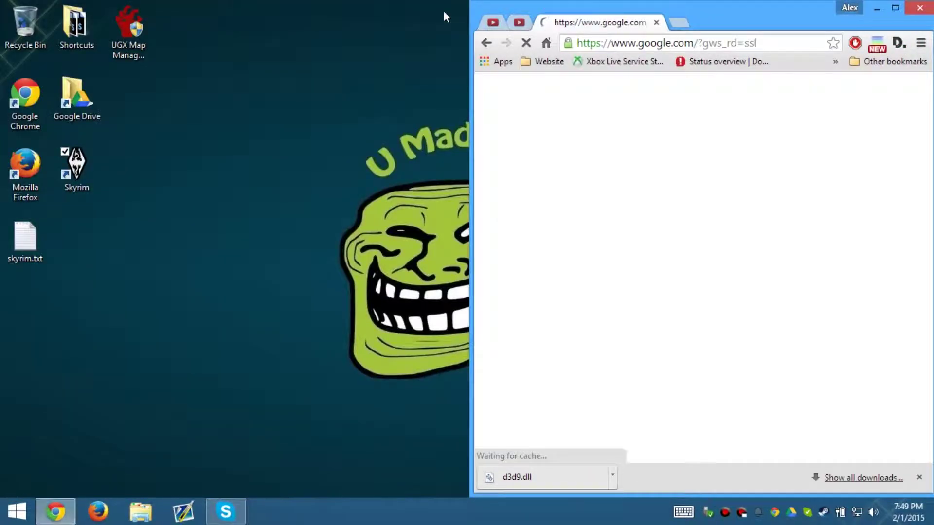
left_click(877, 8)
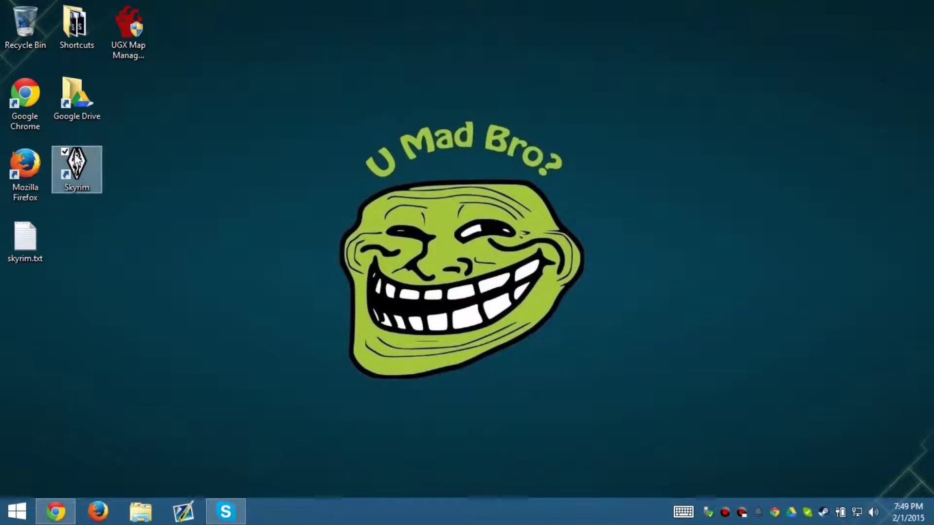
Step: Launch Skyrim from the desktop and check the available graphics adapters in the launcher's options
left_click(76, 157)
double_click(76, 157)
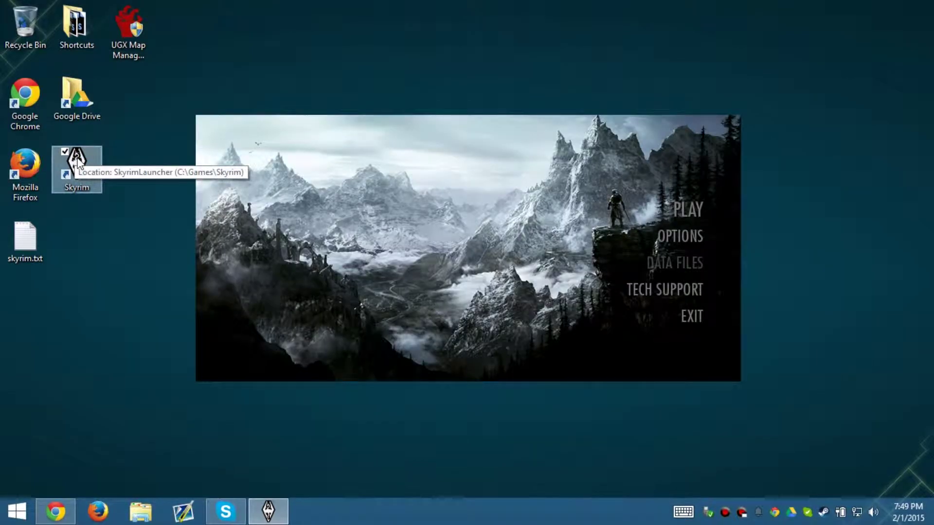
left_click(696, 236)
left_click(509, 178)
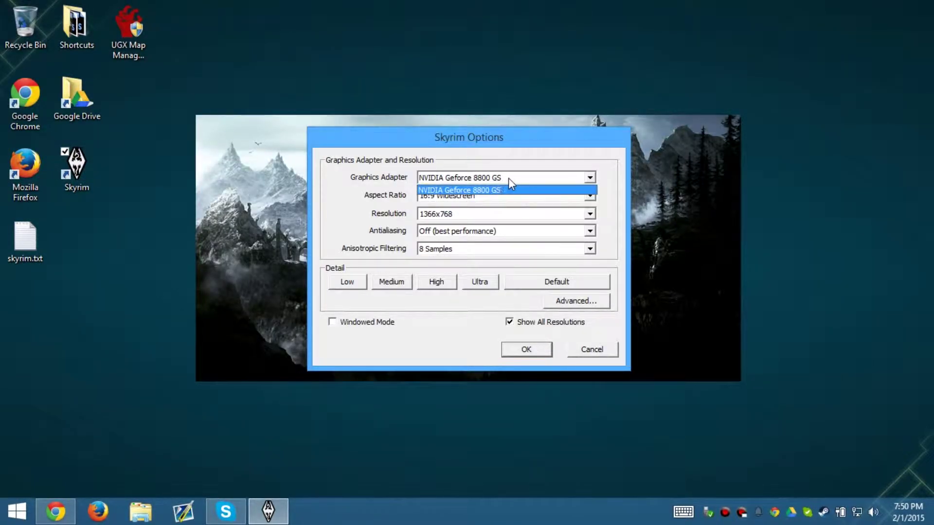
left_click(538, 177)
Step: Check the installed graphics adapter in the advanced settings of the Windows screen resolution, and close the adapter properties
right_click(550, 75)
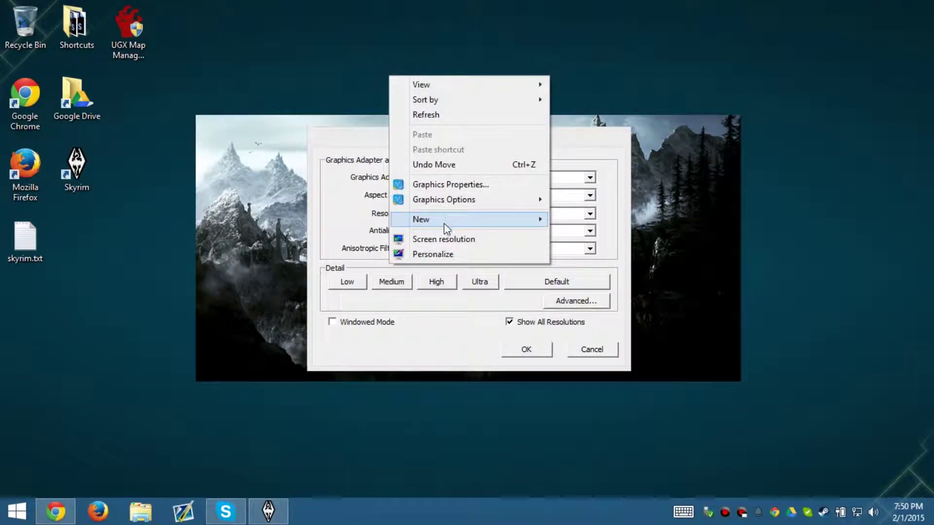
left_click(444, 239)
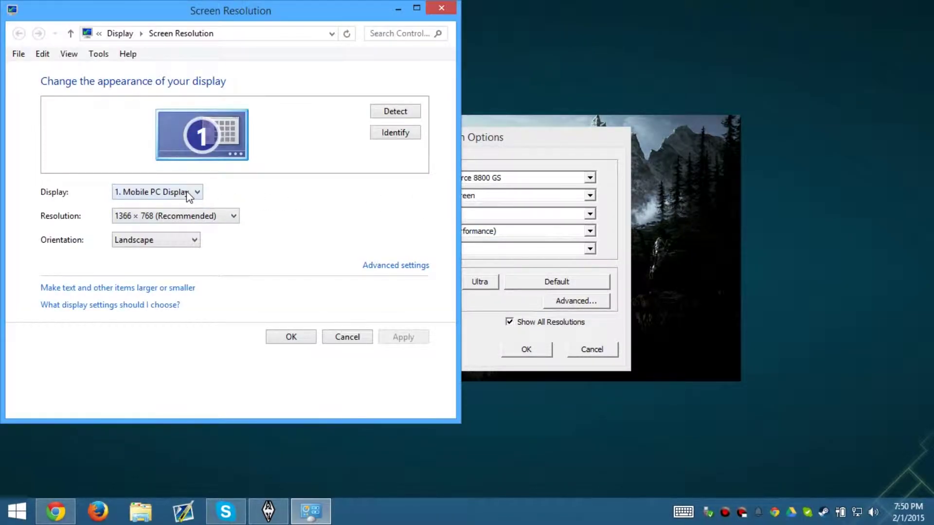
left_click(392, 267)
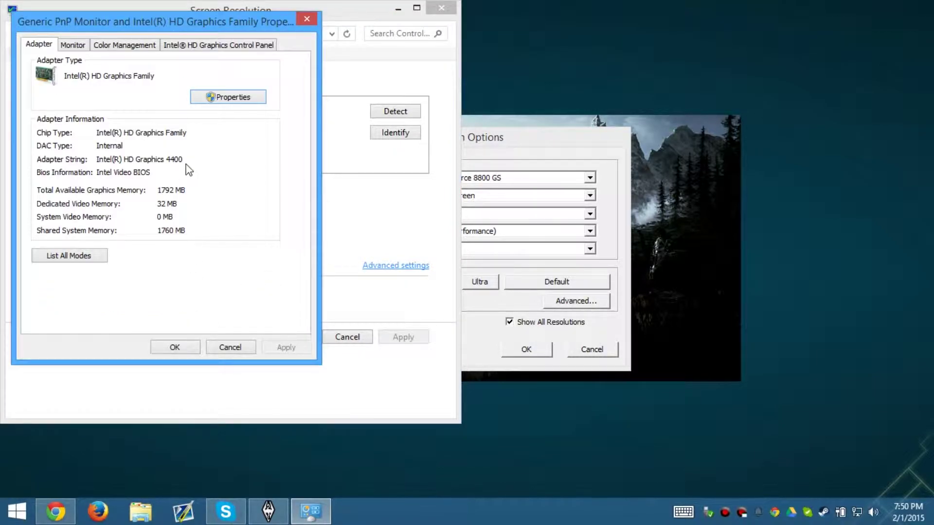
left_click(181, 346)
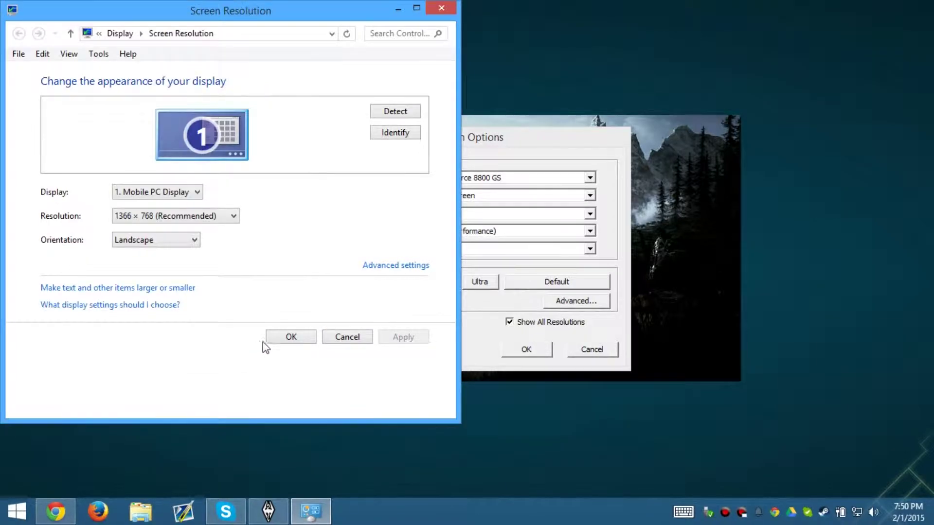
Step: Close the Windows screen resolution settings and set the Skyrim launcher's resolution to 1280x720 [Letterbox], keeping the 16:9 Widescreen aspect ratio
left_click(293, 343)
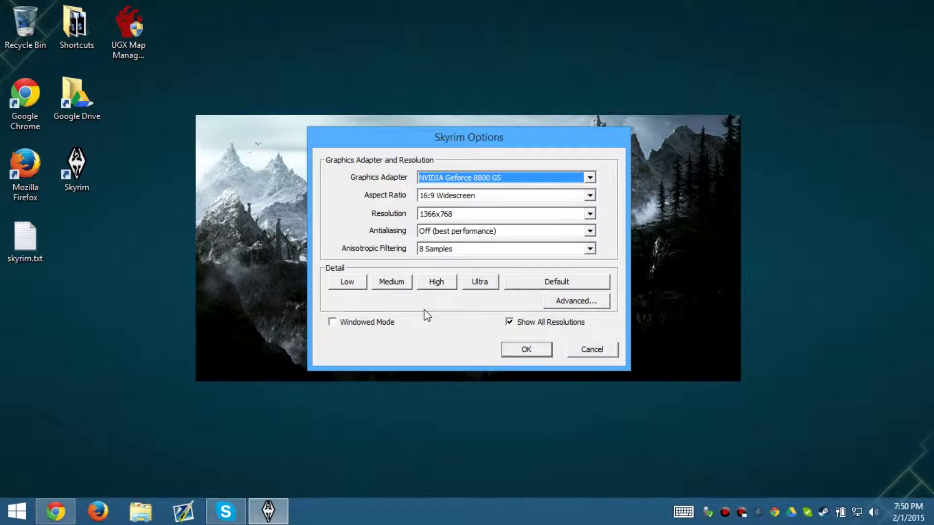
left_click(468, 196)
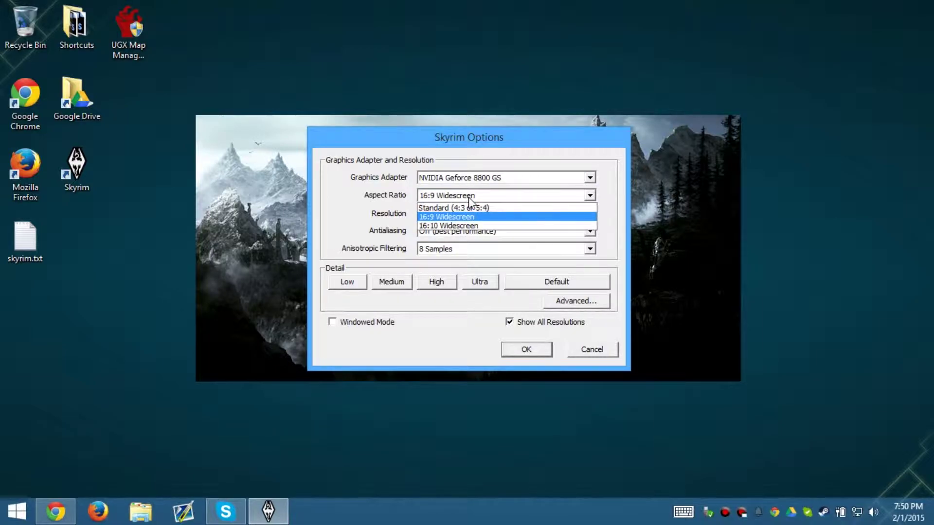
left_click(470, 197)
left_click(471, 216)
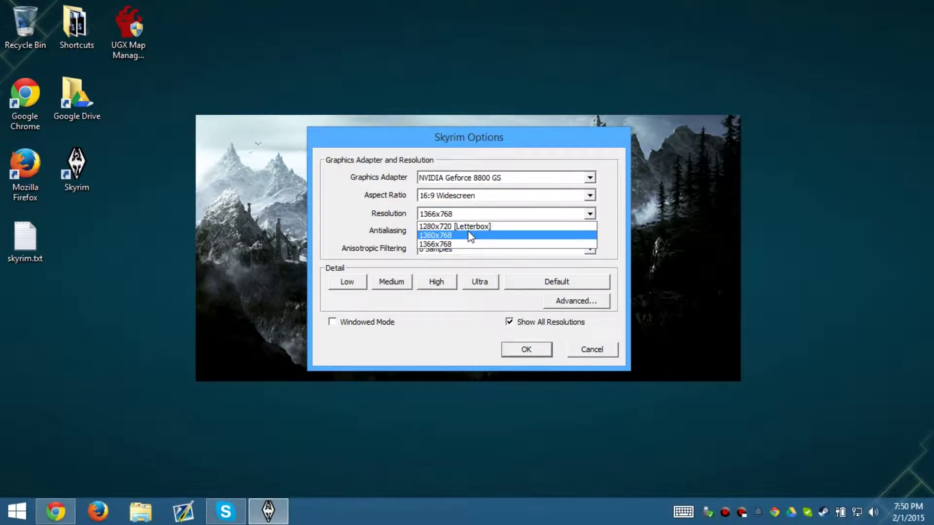
left_click(471, 225)
left_click(471, 218)
left_click(470, 235)
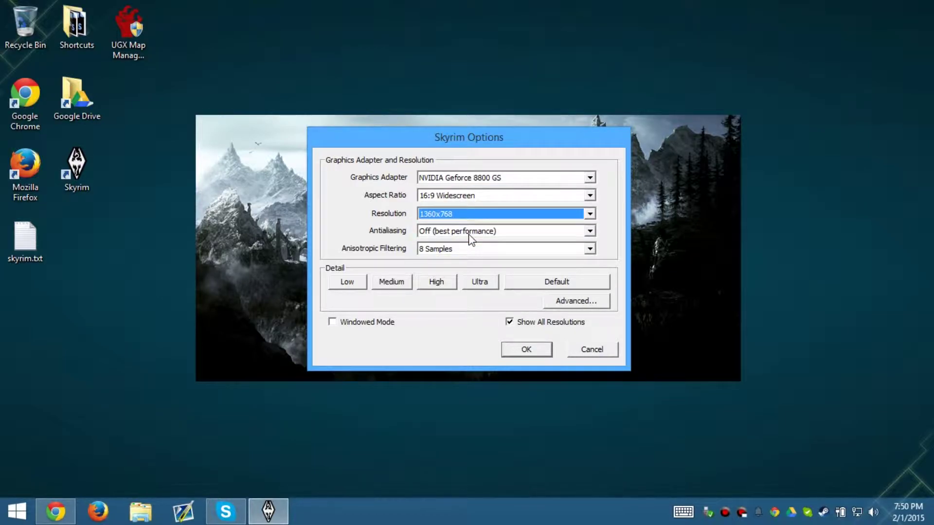
left_click(475, 217)
left_click(475, 214)
left_click(474, 215)
left_click(474, 227)
Step: Set anisotropic filtering to Off (best performance) and apply the Low detail preset
left_click(448, 249)
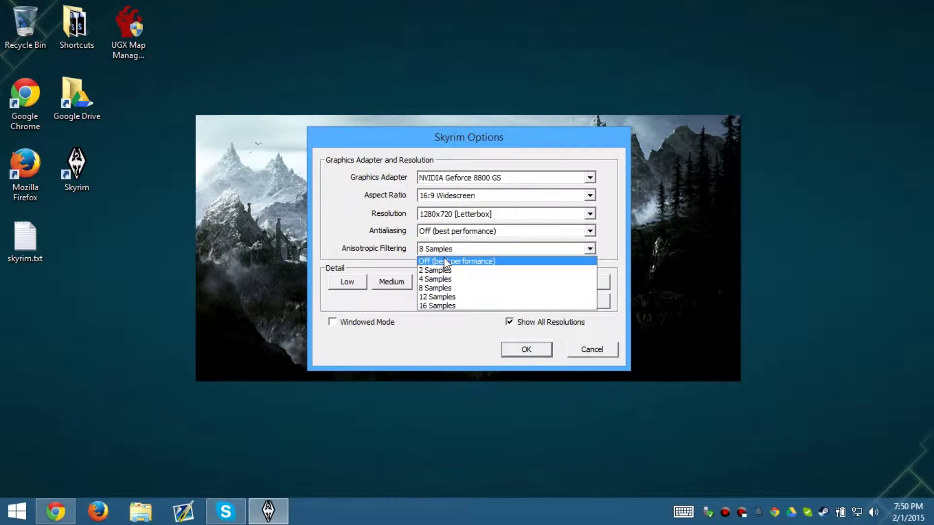
left_click(446, 261)
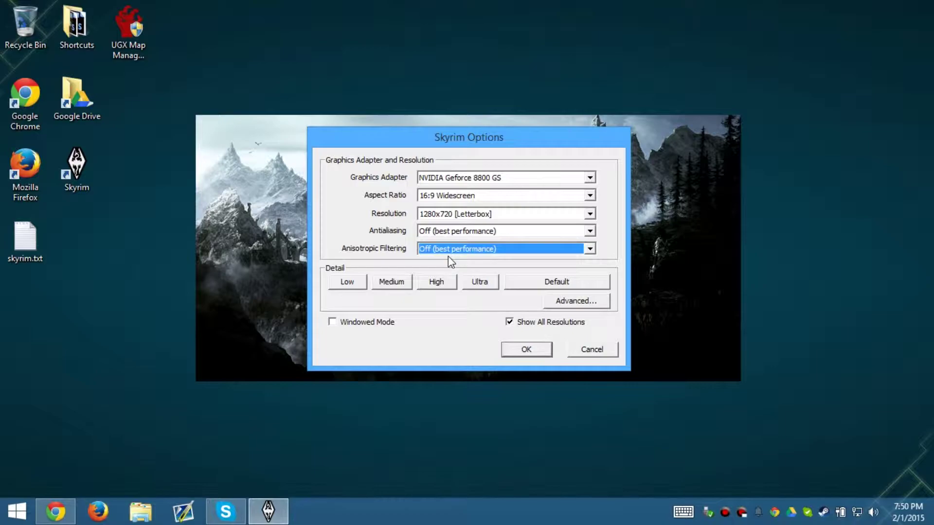
left_click(360, 285)
Step: In the advanced detail options, set texture quality, radial blur and shadow detail to Low, decal quantity to None, and disable Reflect Sky
left_click(553, 308)
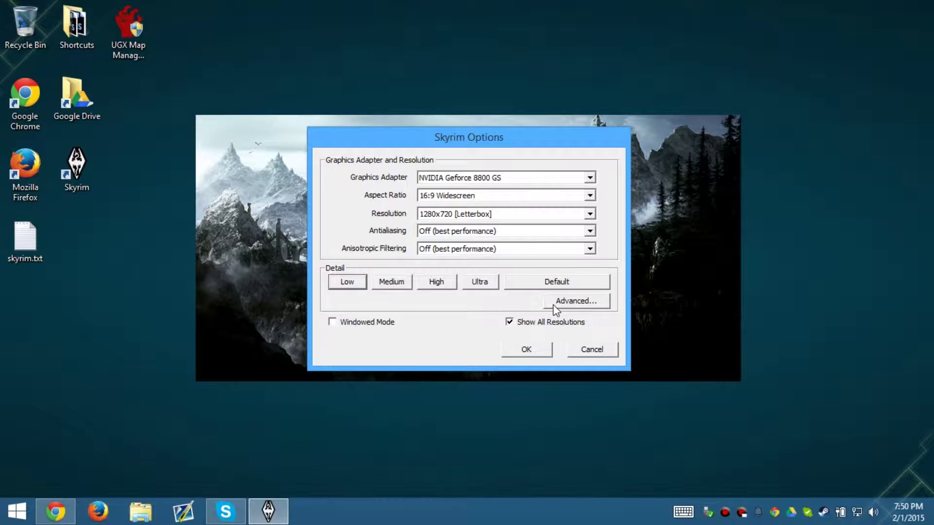
left_click(563, 304)
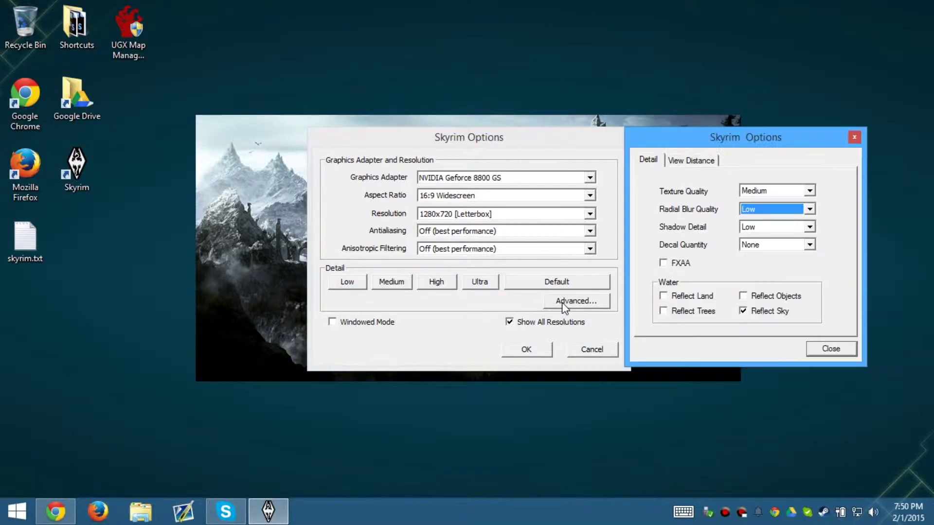
left_click(774, 191)
left_click(762, 201)
left_click(773, 209)
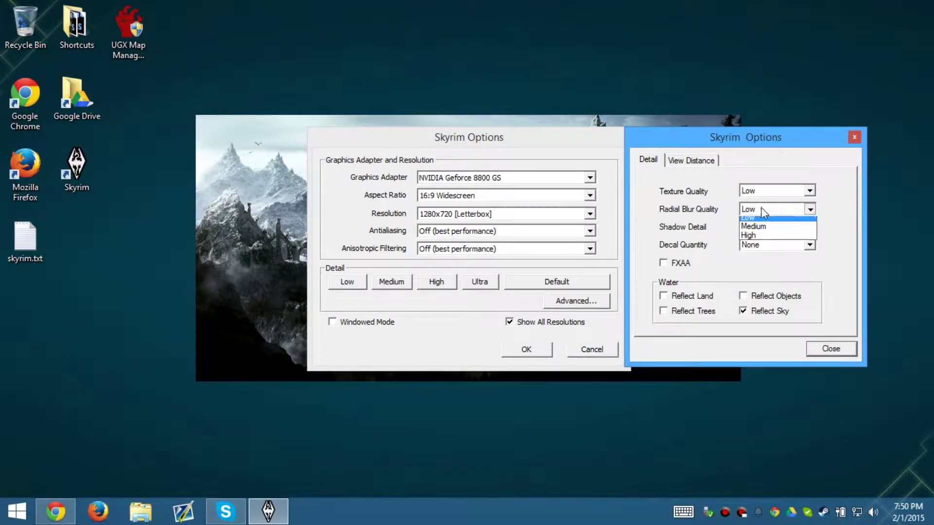
left_click(763, 219)
left_click(761, 226)
left_click(758, 234)
left_click(761, 245)
left_click(759, 253)
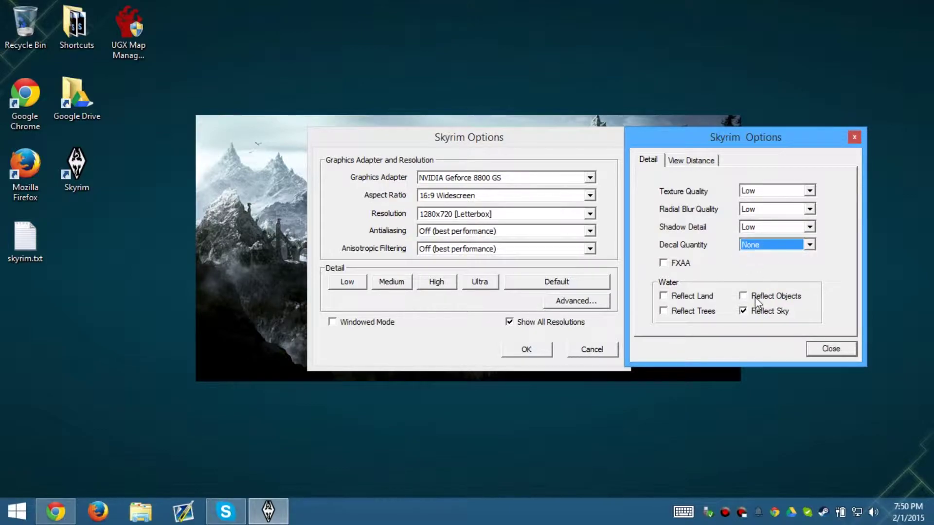
left_click(766, 311)
Step: In the view distance options, set Object Fade to 1 and Distant Object Detail to Low, and disable Object Detail Fade
left_click(686, 160)
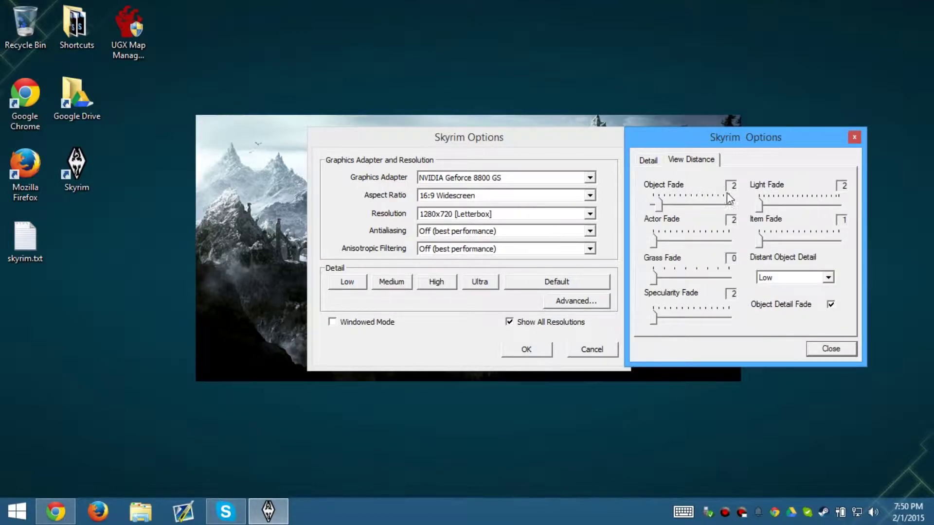
left_click_drag(657, 206, 653, 205)
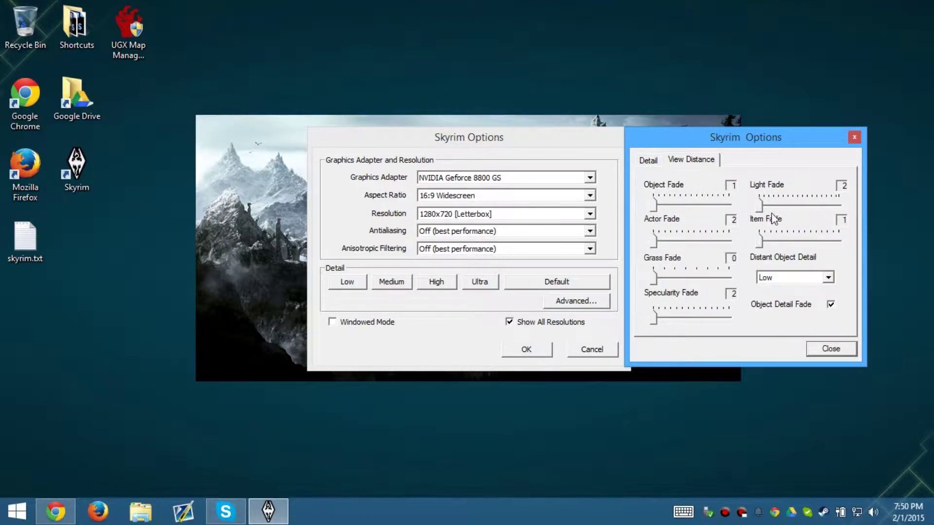
left_click(792, 275)
left_click(794, 286)
left_click(830, 305)
Step: Close the advanced options, save the launcher's graphics settings, and exit the launcher
left_click(830, 349)
left_click(526, 349)
left_click(686, 320)
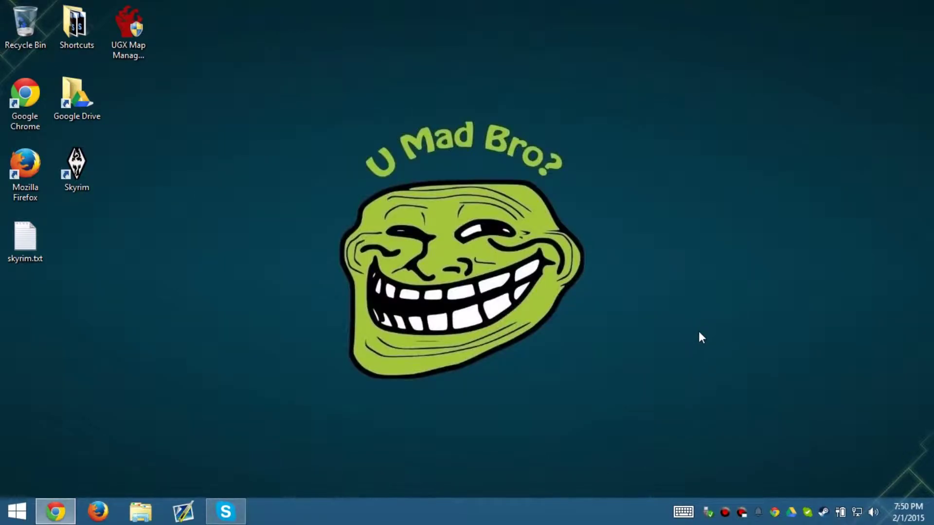
Step: Launch Skyrim again from the desktop and open the advanced graphics options
double_click(75, 166)
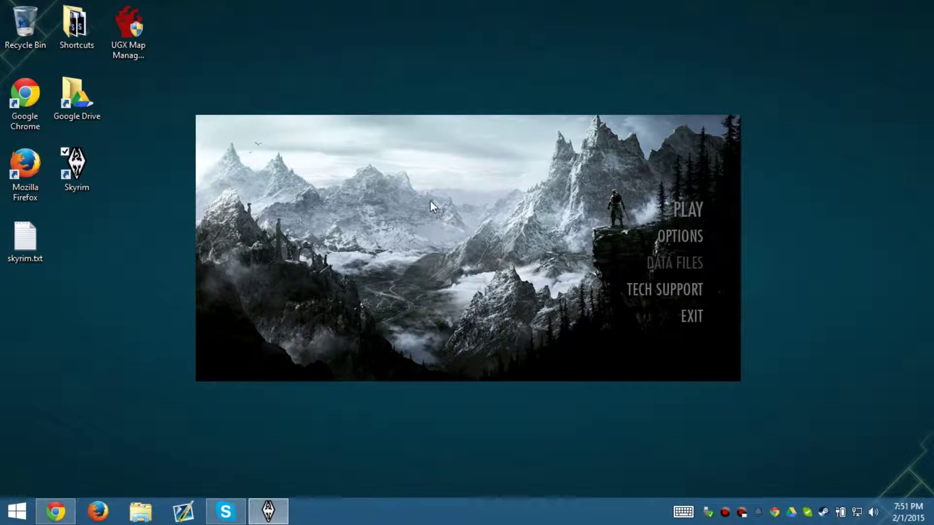
mouse_move(430, 201)
left_mouse_down()
mouse_move(410, 191)
mouse_move(435, 201)
left_mouse_up()
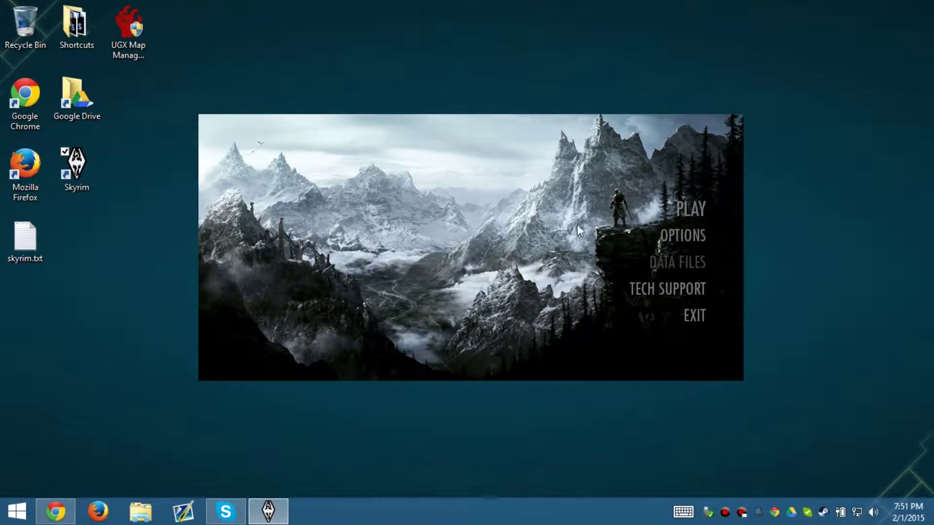
left_click(683, 235)
left_click(562, 303)
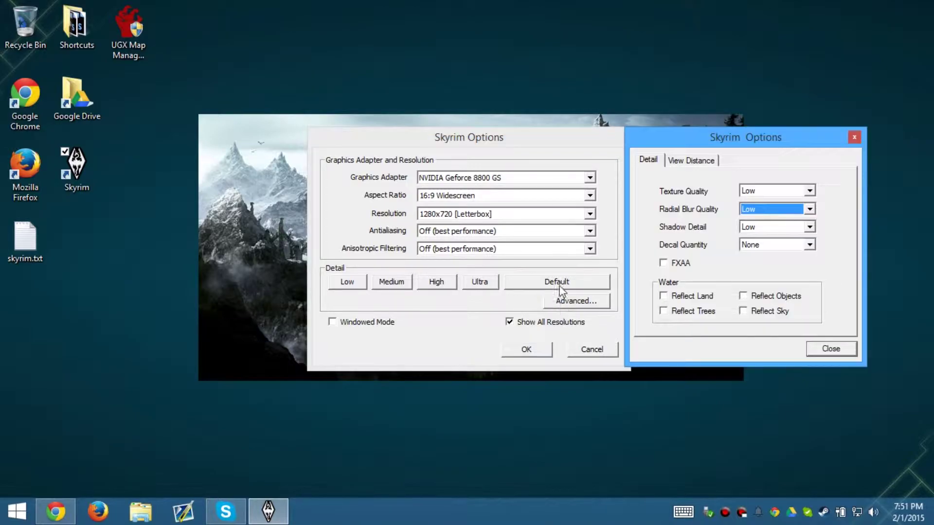
Step: Set the view distance fades to Object 15, Actor 15, Grass 7, Specularity 15, Light 35 and Item 15, keeping Distant Object Detail at Low
left_click(707, 160)
left_click_drag(697, 205, 724, 238)
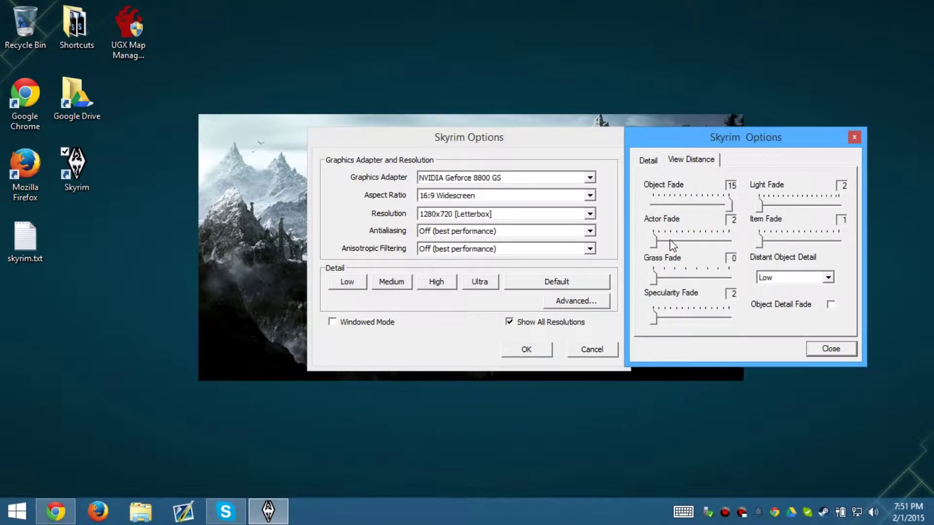
left_click_drag(653, 240, 795, 250)
left_click_drag(654, 276, 733, 289)
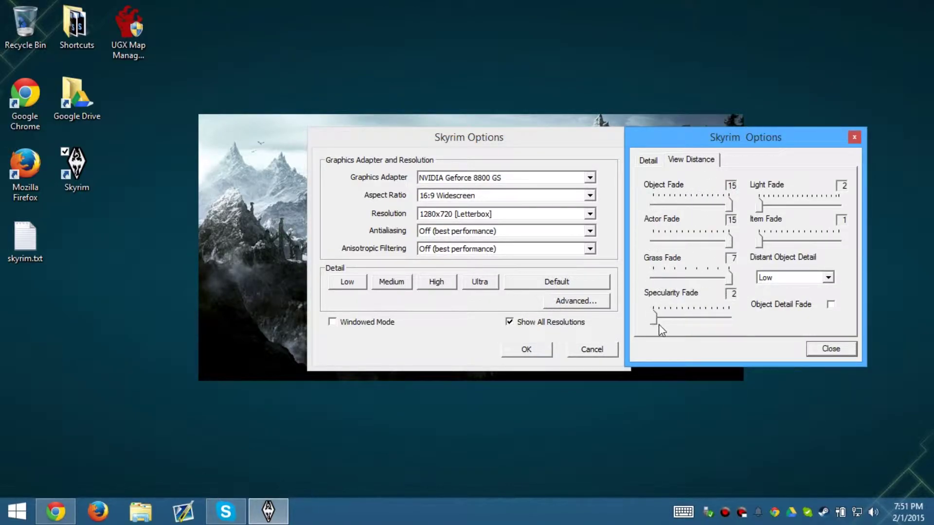
left_click_drag(655, 319, 727, 319)
left_click_drag(759, 207, 839, 205)
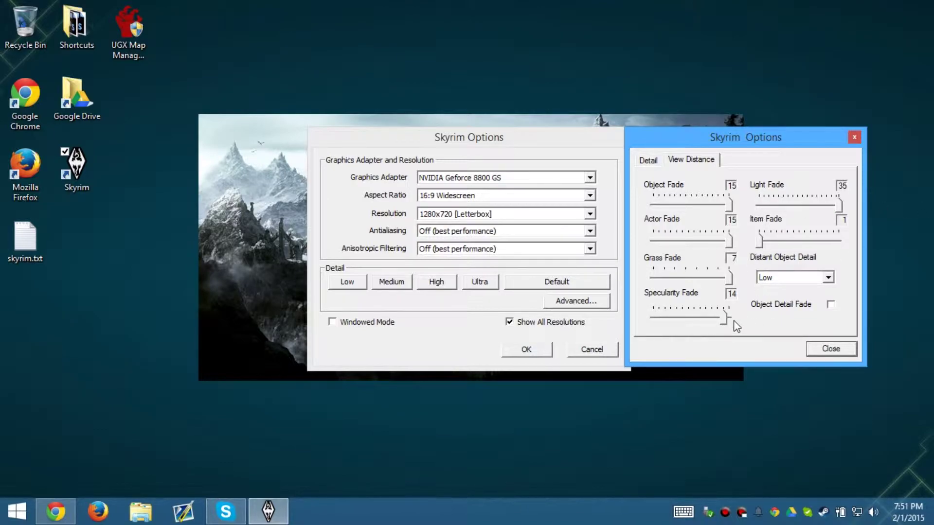
left_click_drag(723, 319, 773, 321)
left_click_drag(760, 240, 840, 239)
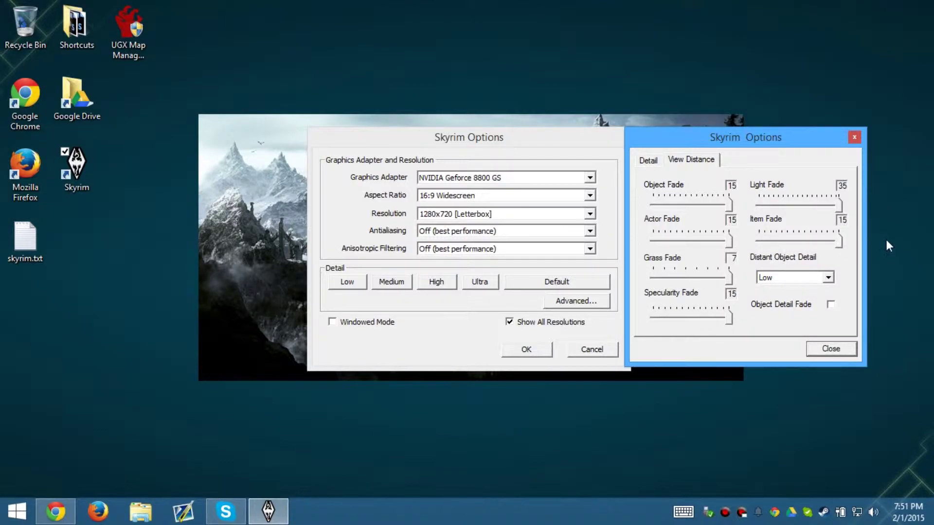
left_click(820, 282)
left_click(821, 282)
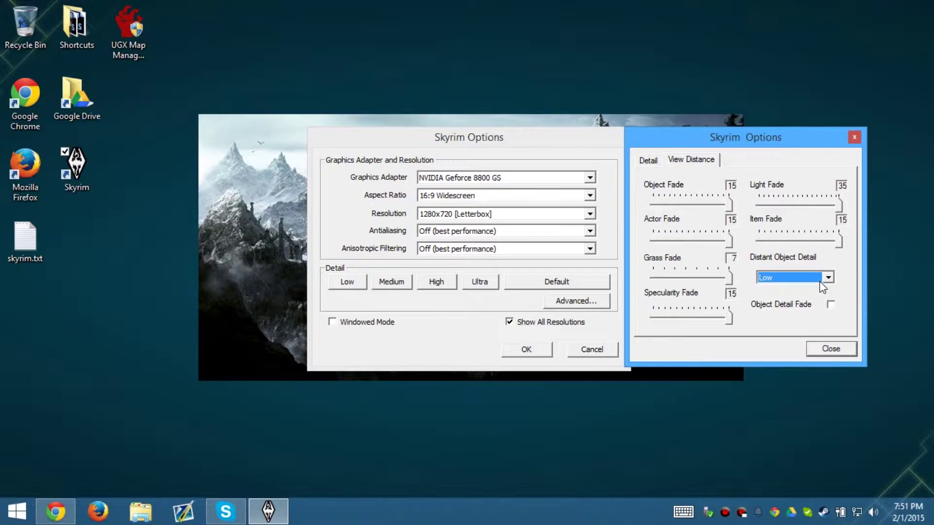
Step: Review the advanced detail settings, save the options with the raised view distances, and exit the launcher
left_click(657, 161)
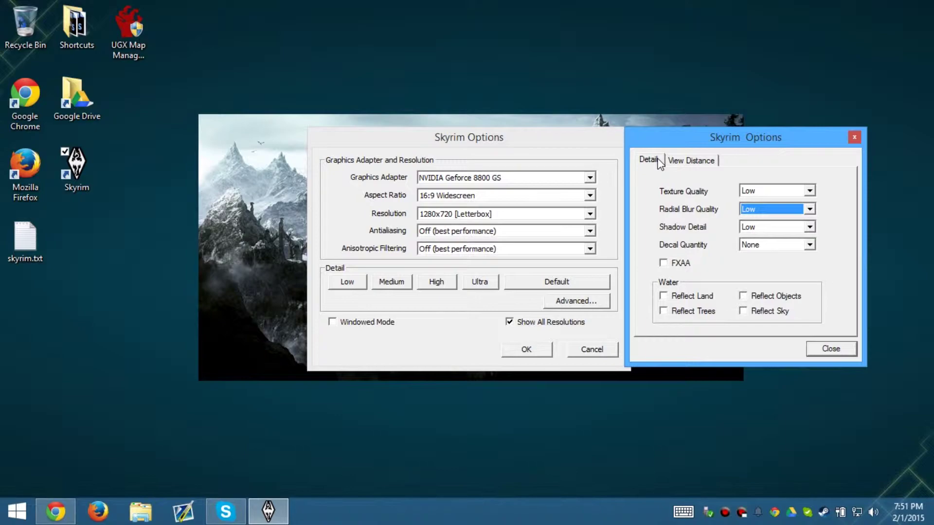
left_click(827, 349)
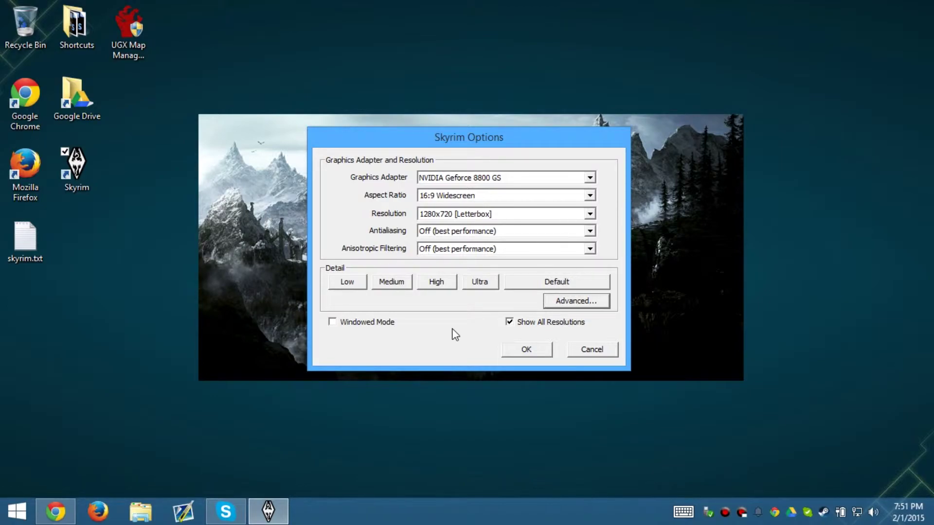
left_click(513, 351)
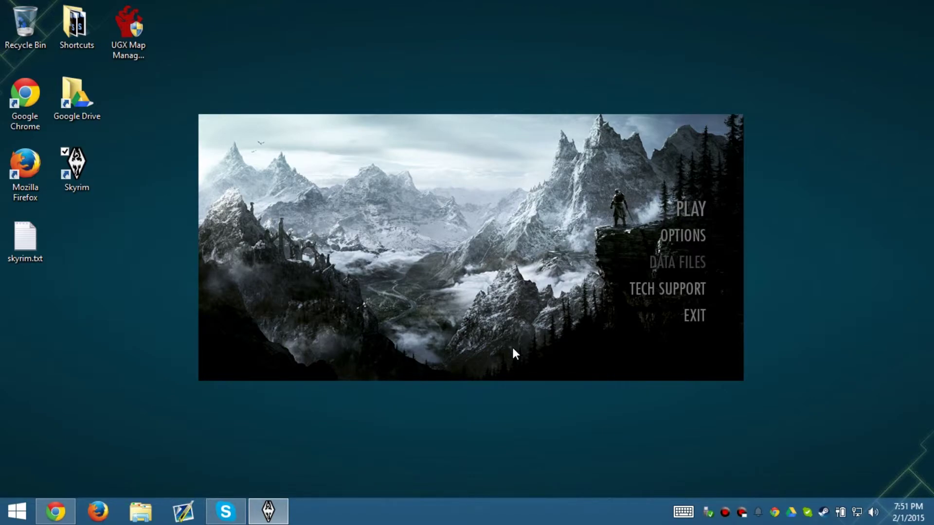
left_click(701, 325)
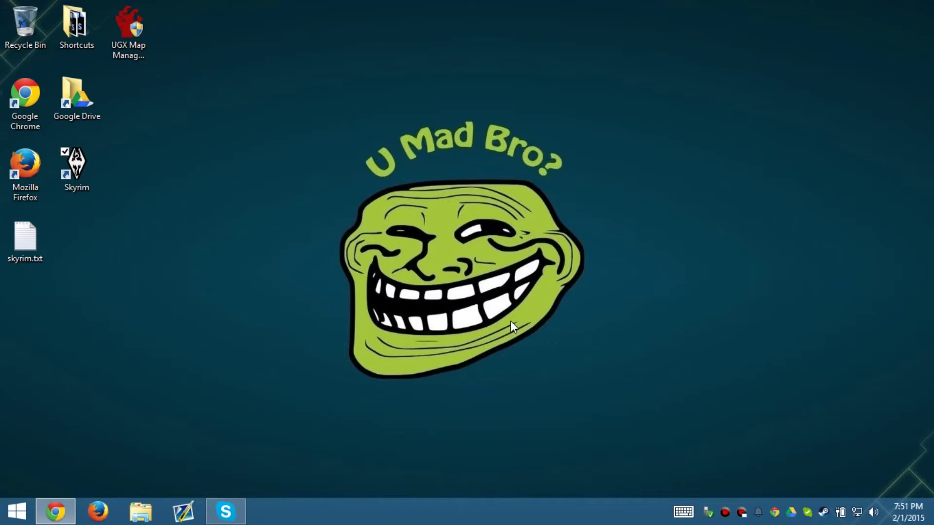